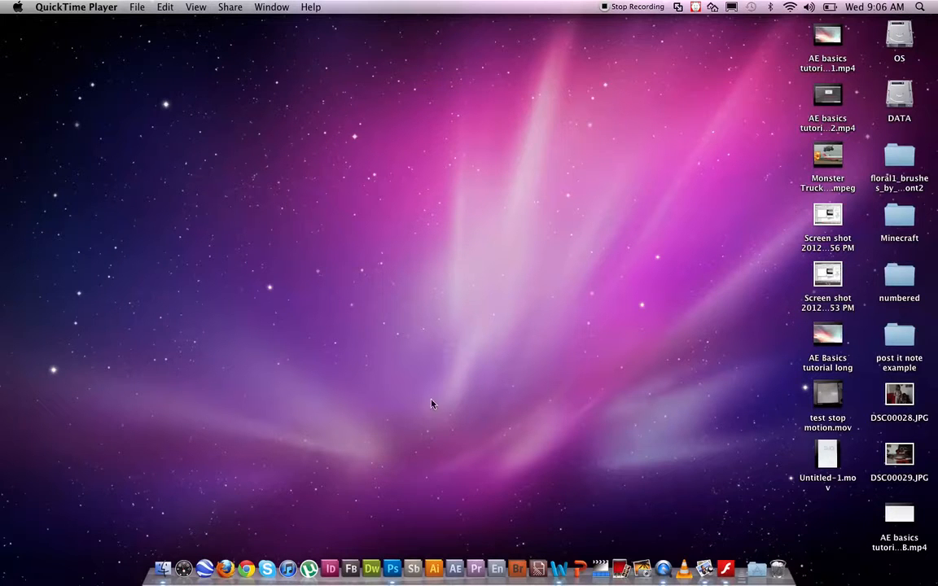
Open After Effects and create a 1280 × 720 composition with a frame rate of 24 frames per second
{"action": "left_click", "coordinate": [457, 578]}
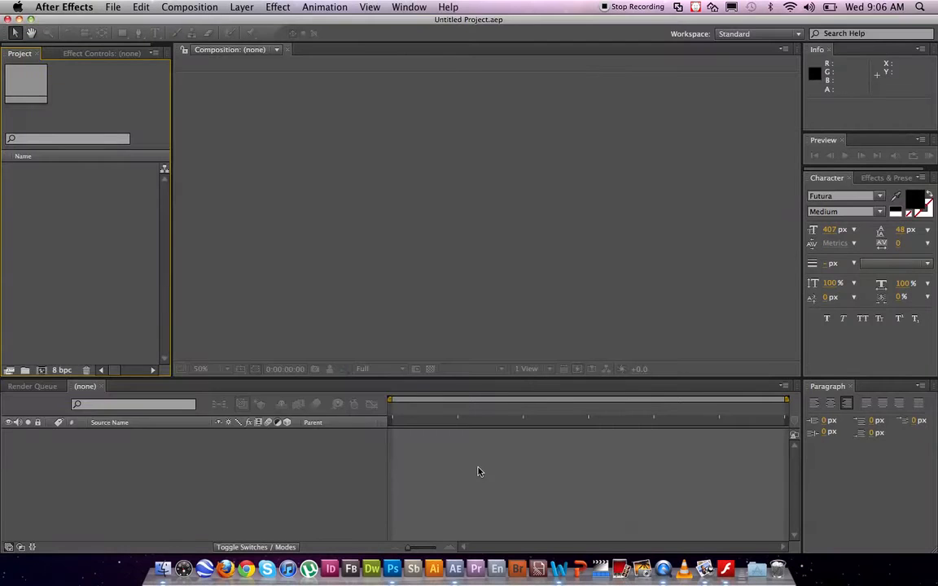
{"action": "left_click", "coordinate": [412, 419]}
{"action": "left_click", "coordinate": [165, 10]}
{"action": "left_click", "coordinate": [173, 24]}
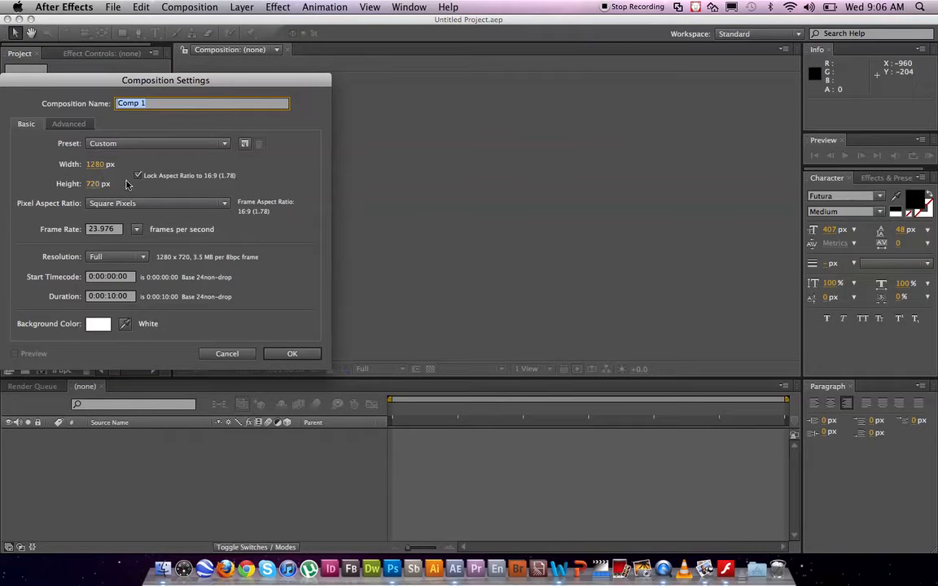
{"action": "left_click", "coordinate": [135, 229]}
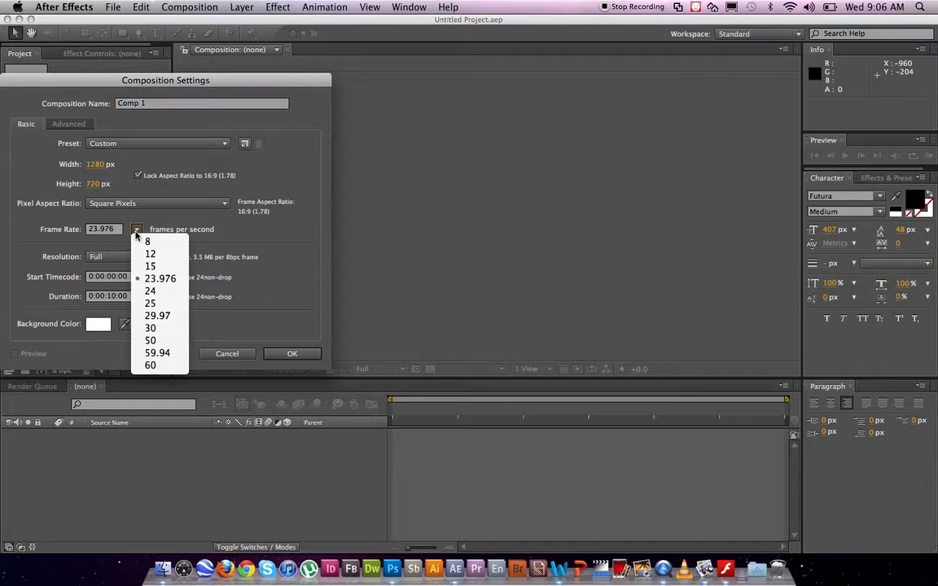
{"action": "left_click", "coordinate": [152, 295]}
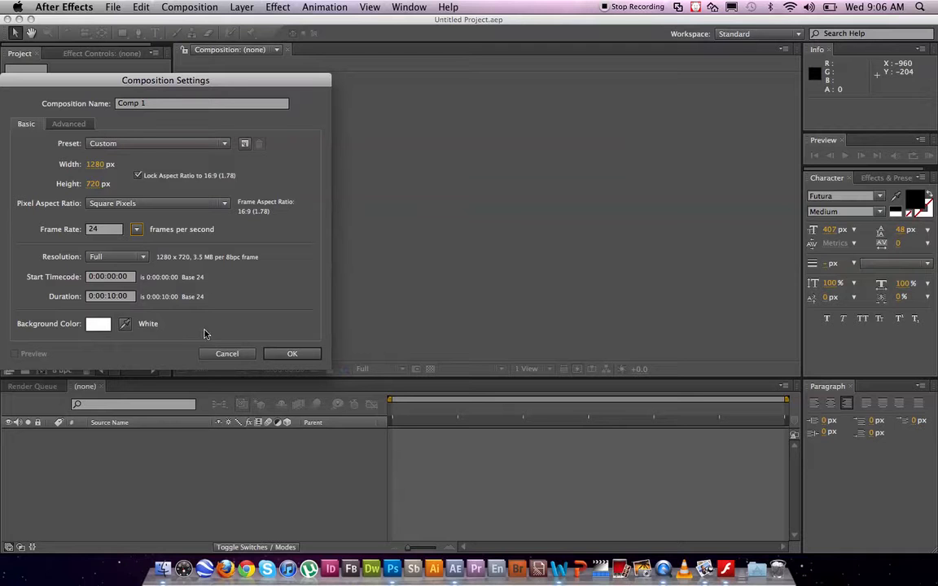
{"action": "left_click", "coordinate": [283, 354]}
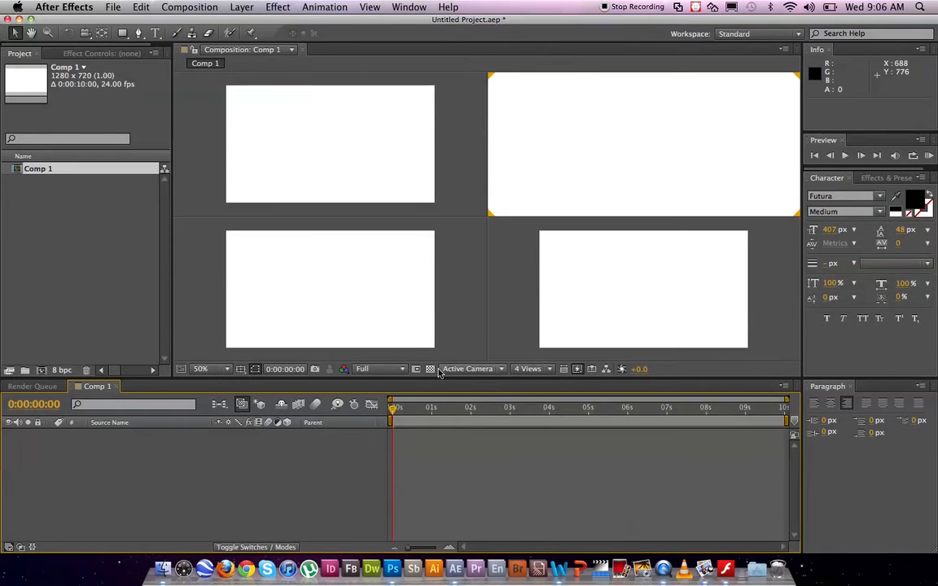
Show the composition in a single view and add the text "type", placed near the centre at about 1054, 390
{"action": "left_click", "coordinate": [530, 369]}
{"action": "left_click", "coordinate": [544, 382]}
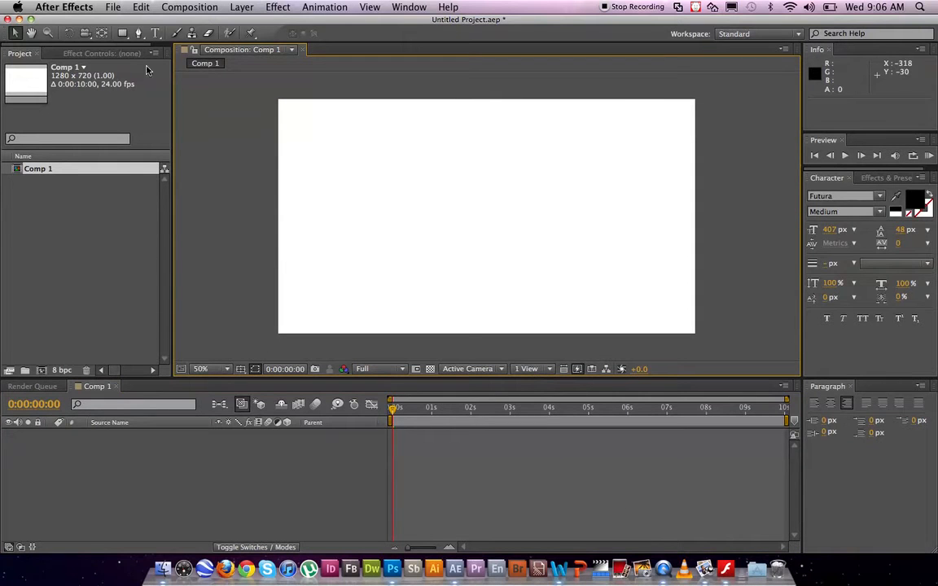
{"action": "left_click", "coordinate": [156, 34]}
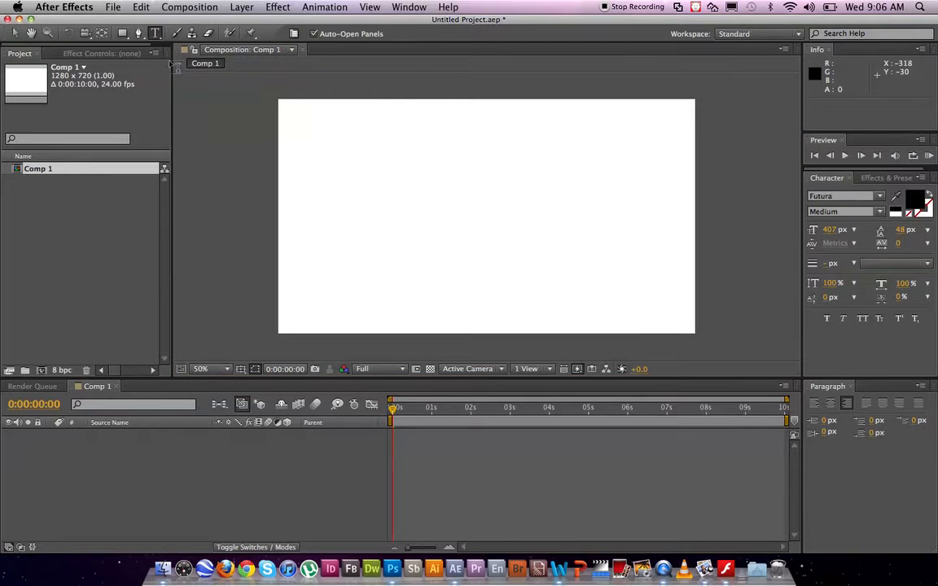
{"action": "left_click", "coordinate": [334, 204]}
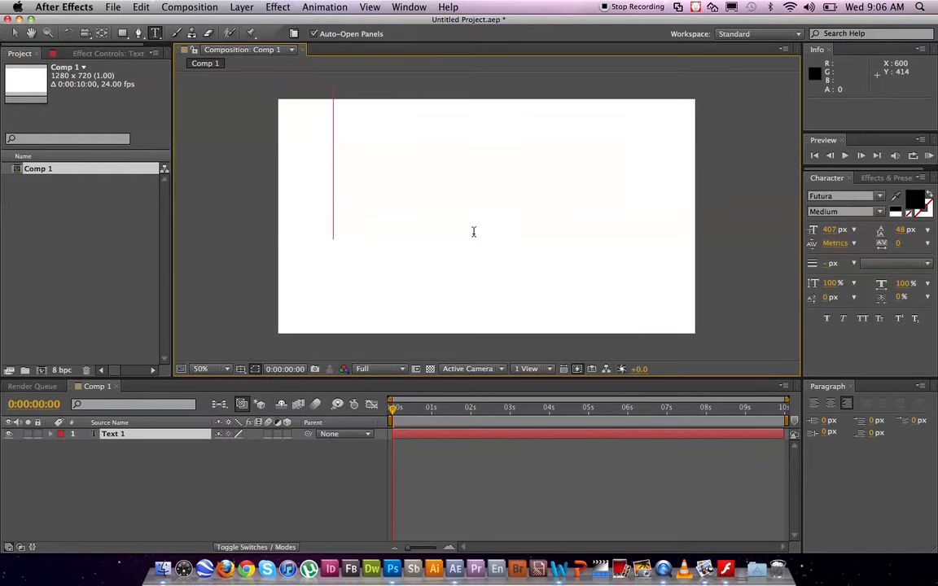
{"action": "type", "text": "te"}
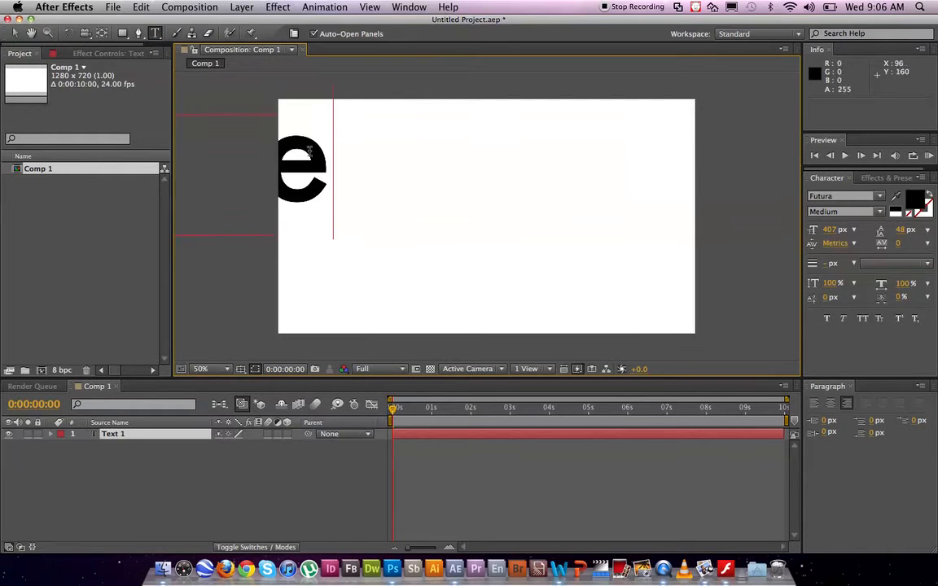
{"action": "left_click", "coordinate": [15, 33]}
{"action": "left_click_drag", "start_coordinate": [314, 156], "coordinate": [644, 154]}
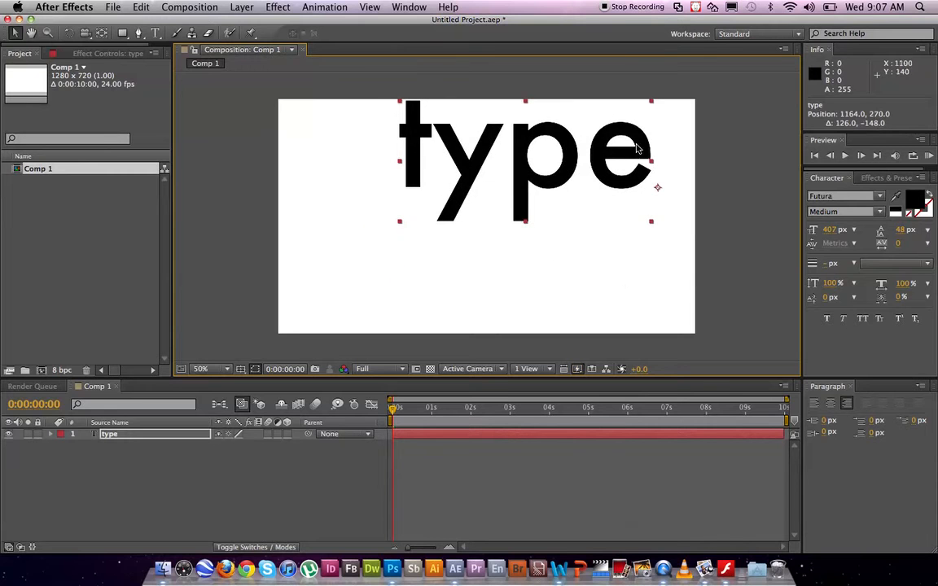
{"action": "left_click_drag", "start_coordinate": [506, 223], "coordinate": [469, 263]}
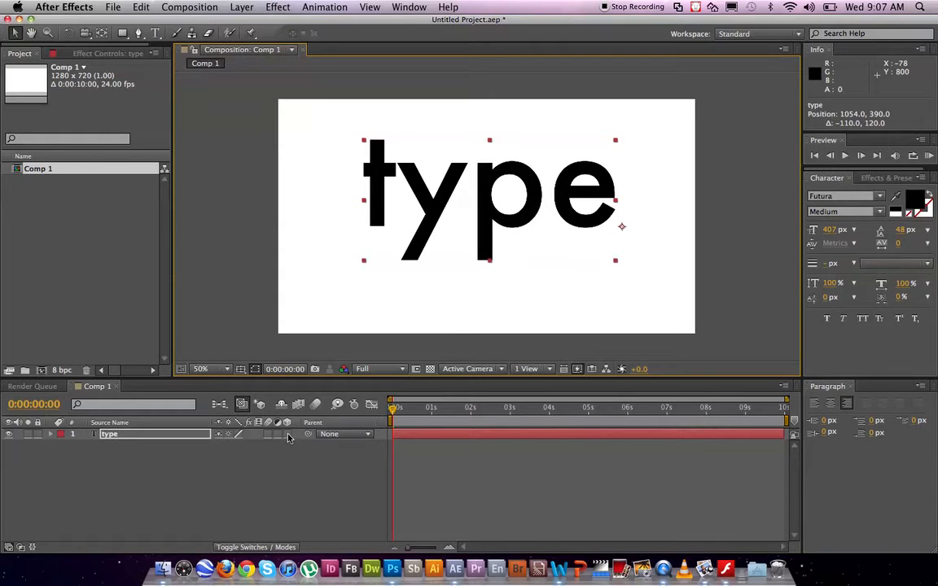
Make the text layer 3D and nudge it along its X and Y axes to about 1057, 396, 0
{"action": "left_click", "coordinate": [287, 437]}
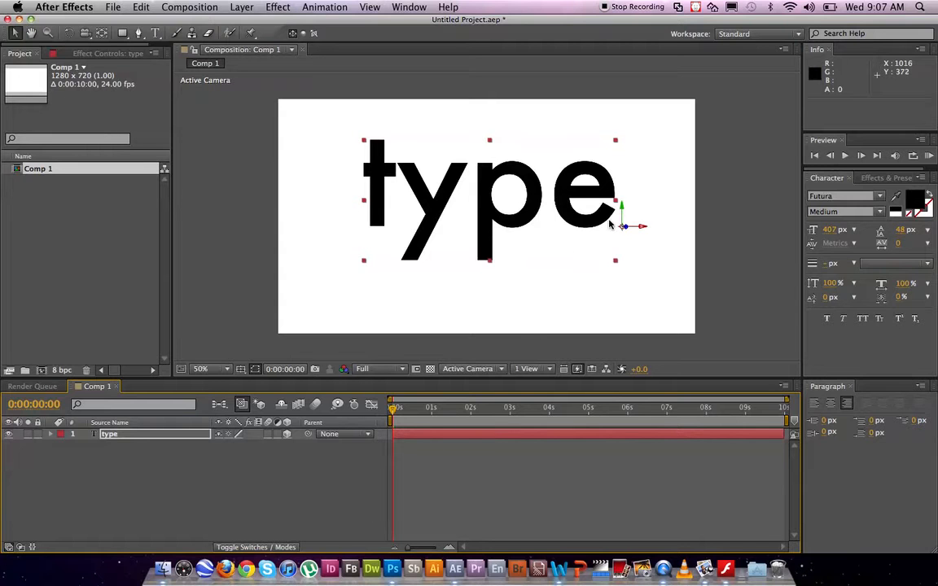
{"action": "key", "text": "period"}
{"action": "key", "text": "h"}
{"action": "left_click_drag", "start_coordinate": [579, 216], "coordinate": [508, 234]}
{"action": "key", "text": "v"}
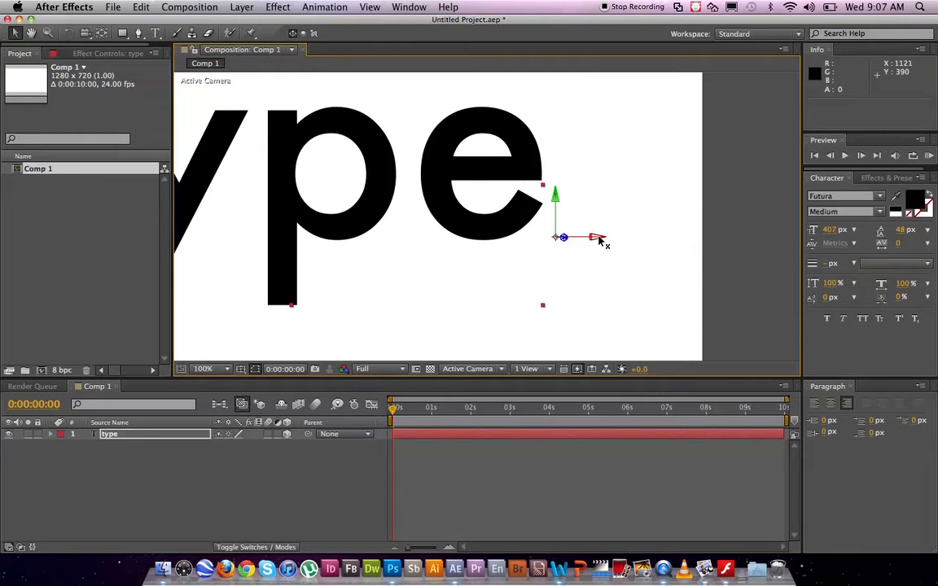
{"action": "mouse_move", "coordinate": [600, 240]}
{"action": "left_mouse_down"}
{"action": "mouse_move", "coordinate": [624, 241]}
{"action": "mouse_move", "coordinate": [602, 240]}
{"action": "left_mouse_up"}
{"action": "mouse_move", "coordinate": [557, 201]}
{"action": "left_mouse_down"}
{"action": "mouse_move", "coordinate": [557, 163]}
{"action": "mouse_move", "coordinate": [559, 203]}
{"action": "left_mouse_up"}
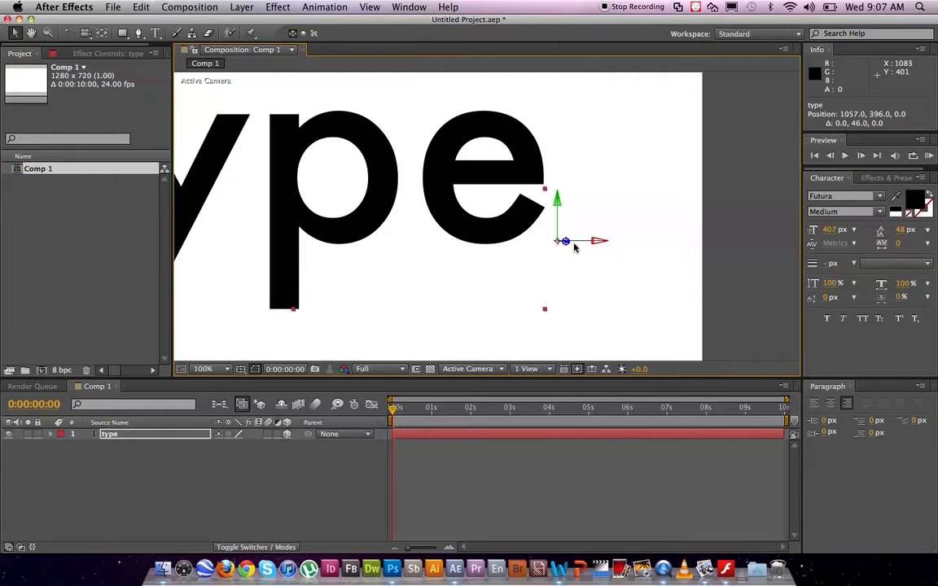
Push the text back along its Z axis and shift it along X to about 1011, 396, 132
{"action": "left_click_drag", "start_coordinate": [598, 246], "coordinate": [561, 281]}
{"action": "left_click_drag", "start_coordinate": [623, 247], "coordinate": [647, 257]}
{"action": "key", "text": "comma"}
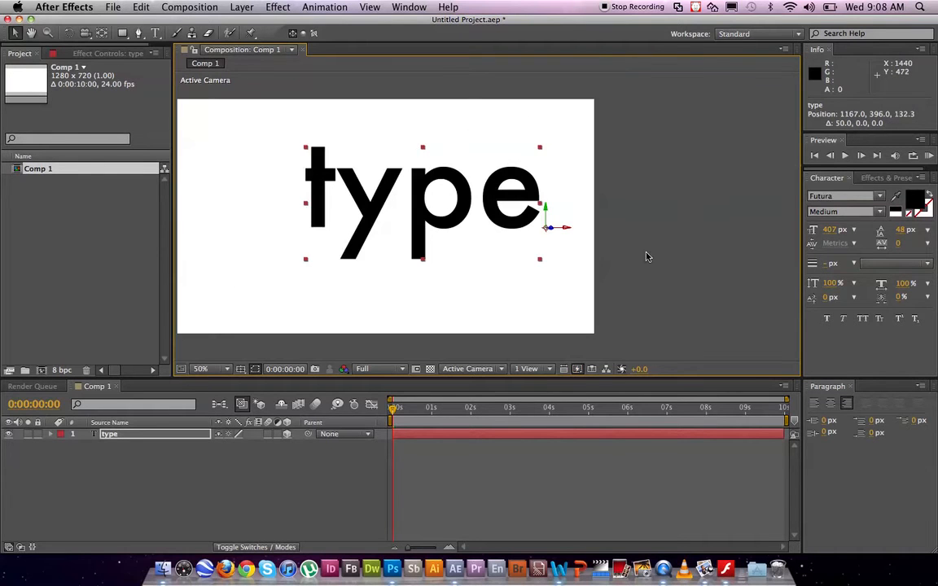
{"action": "key", "text": "space"}
{"action": "left_click_drag", "start_coordinate": [504, 249], "coordinate": [565, 252]}
{"action": "left_click_drag", "start_coordinate": [632, 242], "coordinate": [585, 242]}
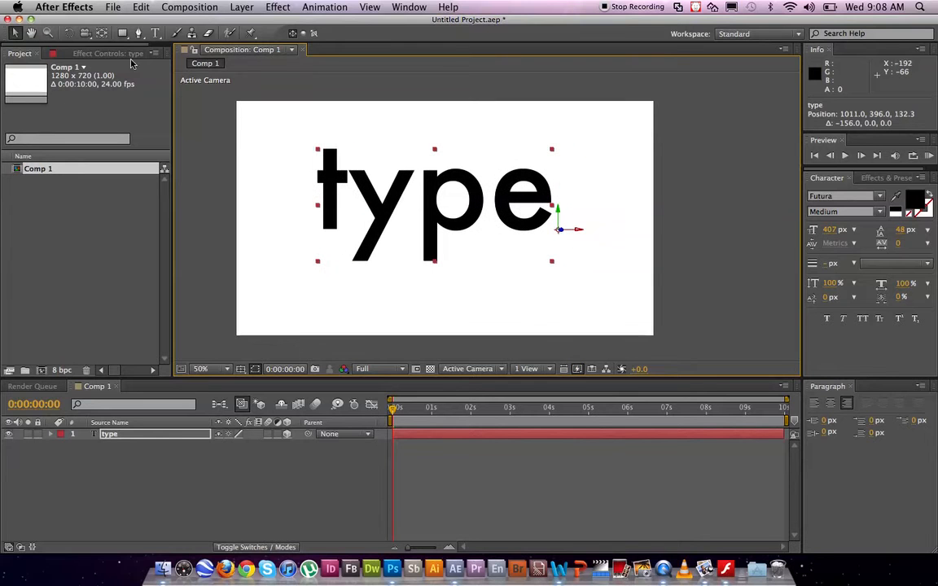
Rotate the text about its Y axis to an orientation of about 44° with the Rotation tool
{"action": "left_click", "coordinate": [69, 34]}
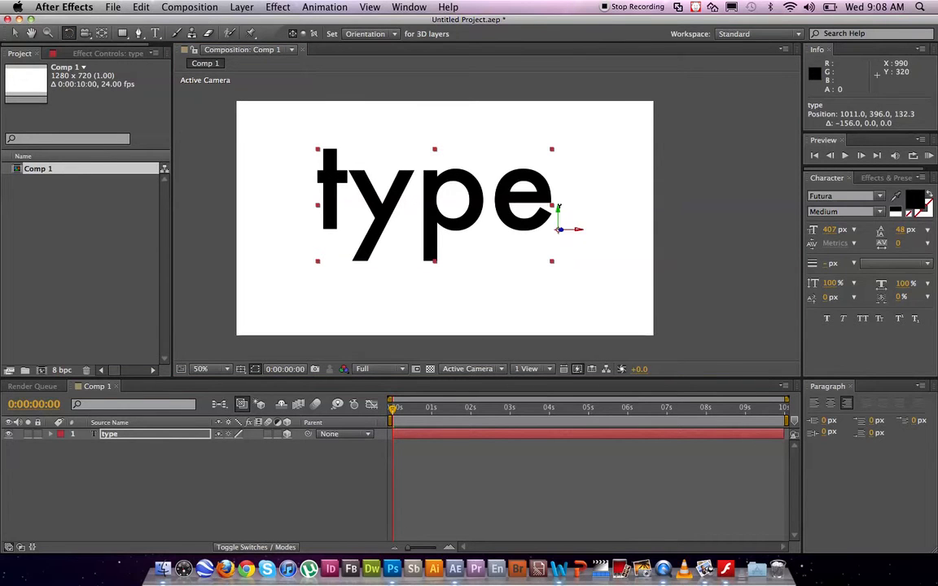
{"action": "left_click", "coordinate": [557, 209]}
{"action": "mouse_move", "coordinate": [557, 208]}
{"action": "left_mouse_down"}
{"action": "mouse_move", "coordinate": [517, 210]}
{"action": "mouse_move", "coordinate": [586, 217]}
{"action": "mouse_move", "coordinate": [544, 219]}
{"action": "left_mouse_up"}
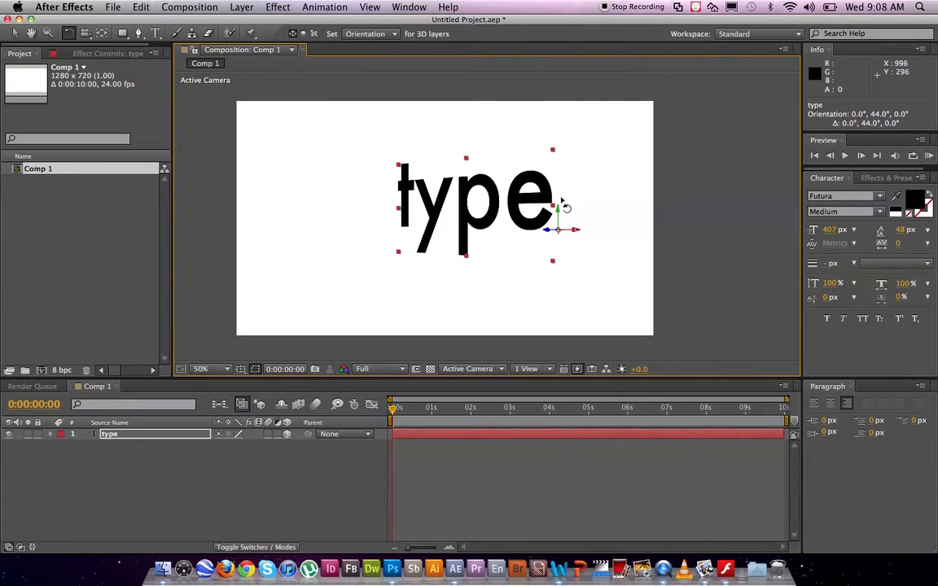
Try rotating the text about its X axis as well, and undo the extra rotations
{"action": "left_click_drag", "start_coordinate": [577, 234], "coordinate": [542, 233]}
{"action": "key", "text": "super+z"}
{"action": "key", "text": "super+z"}
{"action": "key", "text": "super+z"}
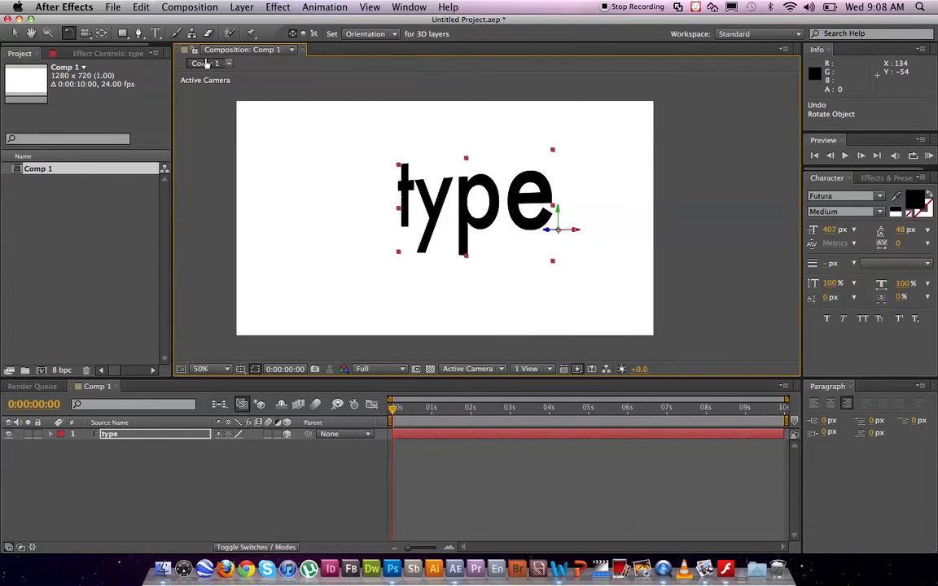
Move the rotated text along its own axes to about 832, 324, 114
{"action": "left_click", "coordinate": [13, 33]}
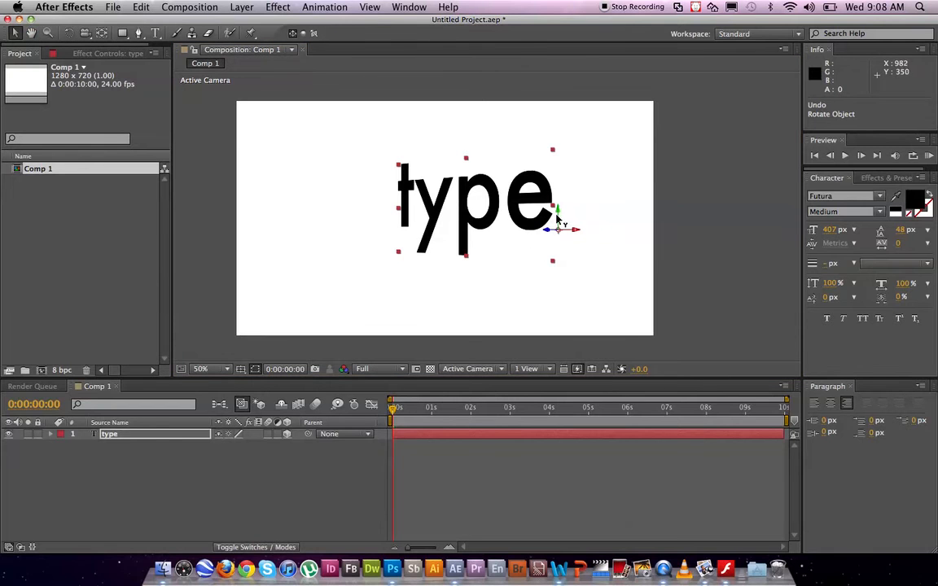
{"action": "left_click_drag", "start_coordinate": [549, 233], "coordinate": [518, 249]}
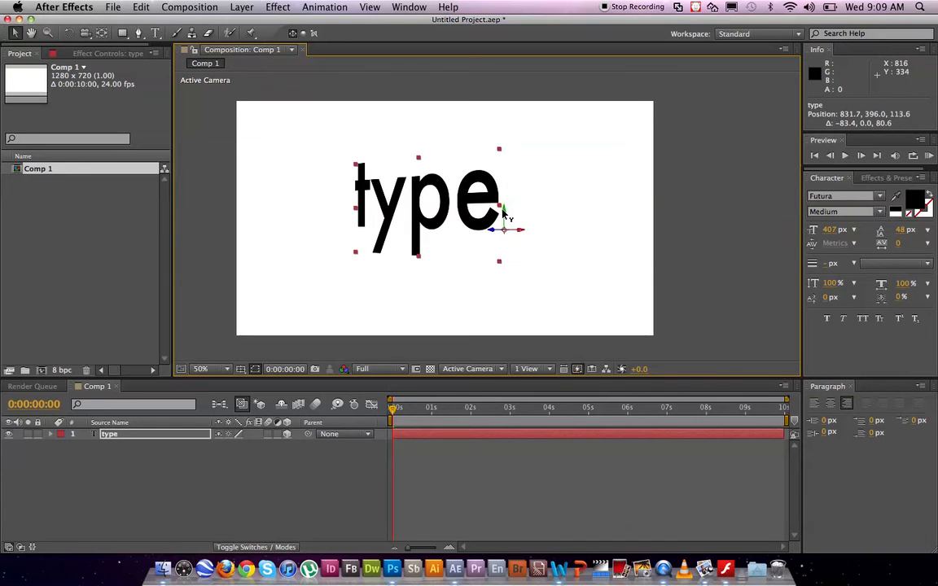
{"action": "mouse_move", "coordinate": [504, 213]}
{"action": "left_mouse_down"}
{"action": "mouse_move", "coordinate": [505, 131]}
{"action": "mouse_move", "coordinate": [512, 224]}
{"action": "left_mouse_up"}
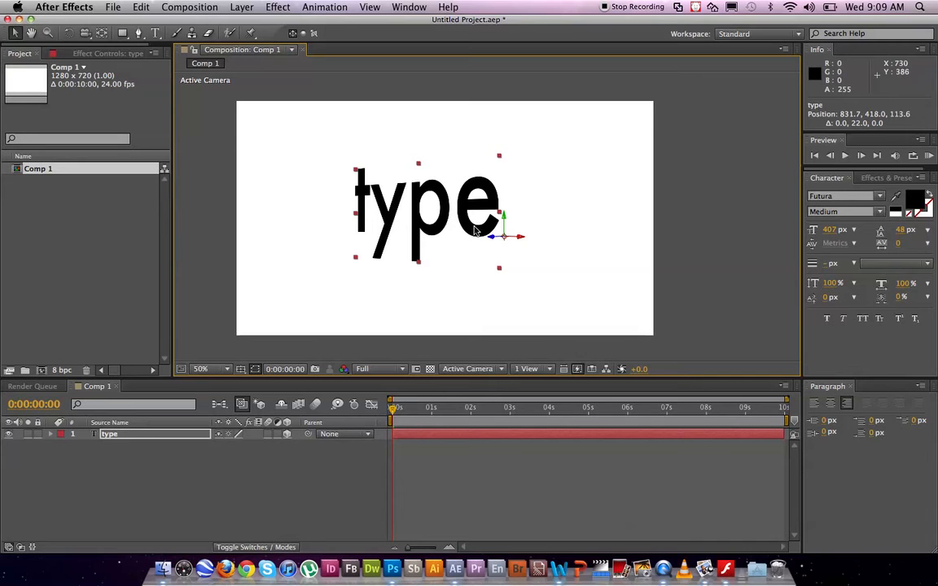
{"action": "left_click_drag", "start_coordinate": [502, 218], "coordinate": [504, 190]}
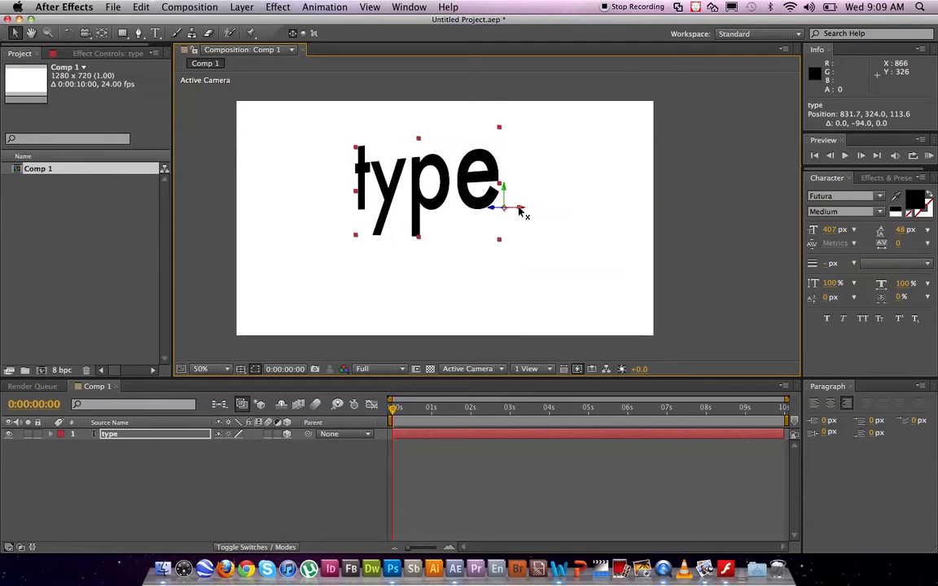
Turn the text to a Y orientation of about 54° and move it far back to about -233, 484, 1579
{"action": "left_click", "coordinate": [68, 34]}
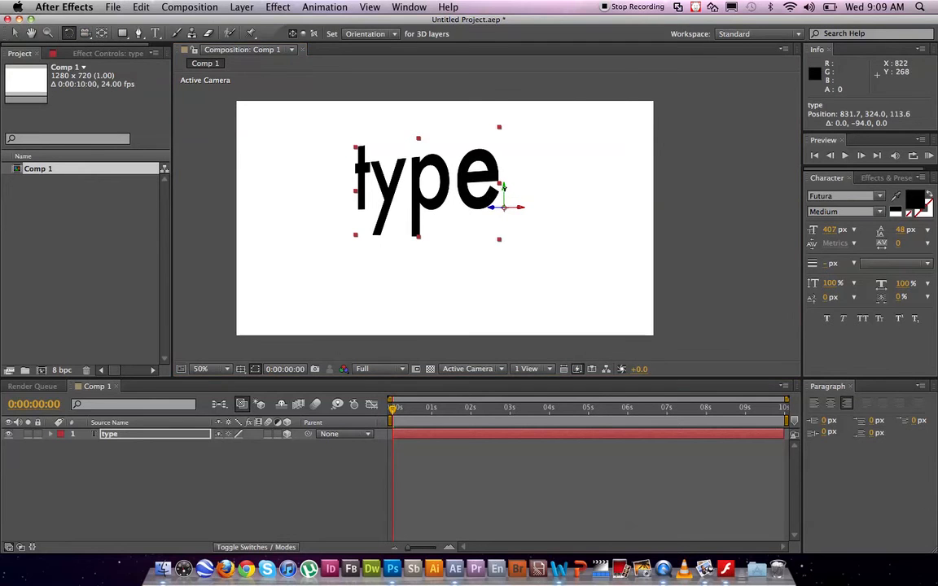
{"action": "left_click_drag", "start_coordinate": [483, 189], "coordinate": [502, 189]}
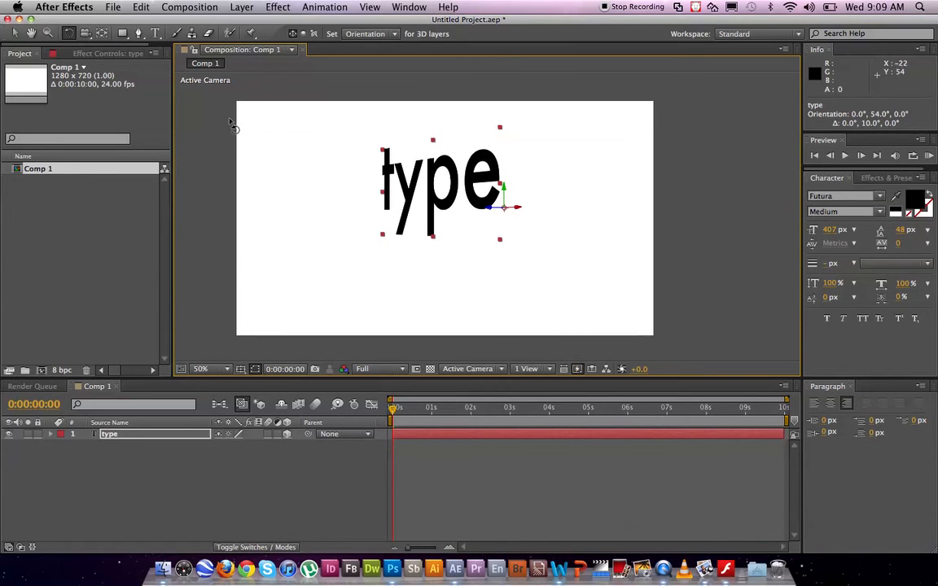
{"action": "left_click", "coordinate": [14, 32]}
{"action": "left_click_drag", "start_coordinate": [505, 192], "coordinate": [251, 259]}
{"action": "left_click_drag", "start_coordinate": [324, 246], "coordinate": [226, 252]}
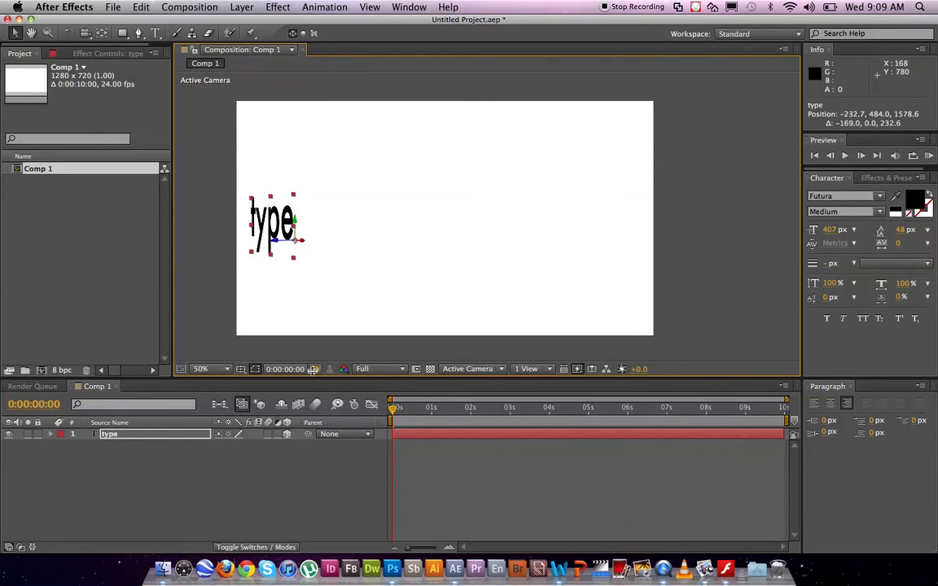
Reveal the text layer's Position property and set its first keyframe at 0:00:00:00
{"action": "left_click_drag", "start_coordinate": [394, 413], "coordinate": [381, 414]}
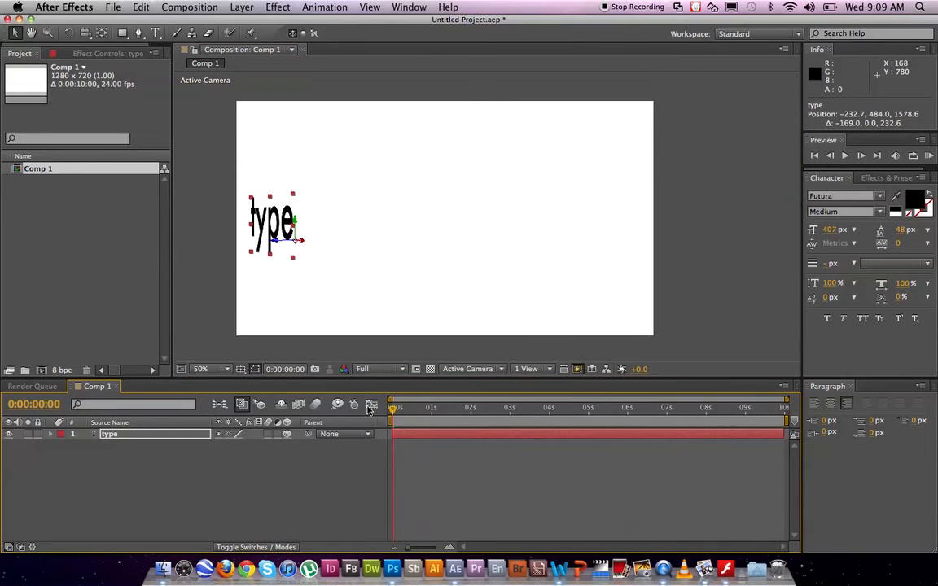
{"action": "left_click", "coordinate": [135, 436]}
{"action": "key", "text": "p"}
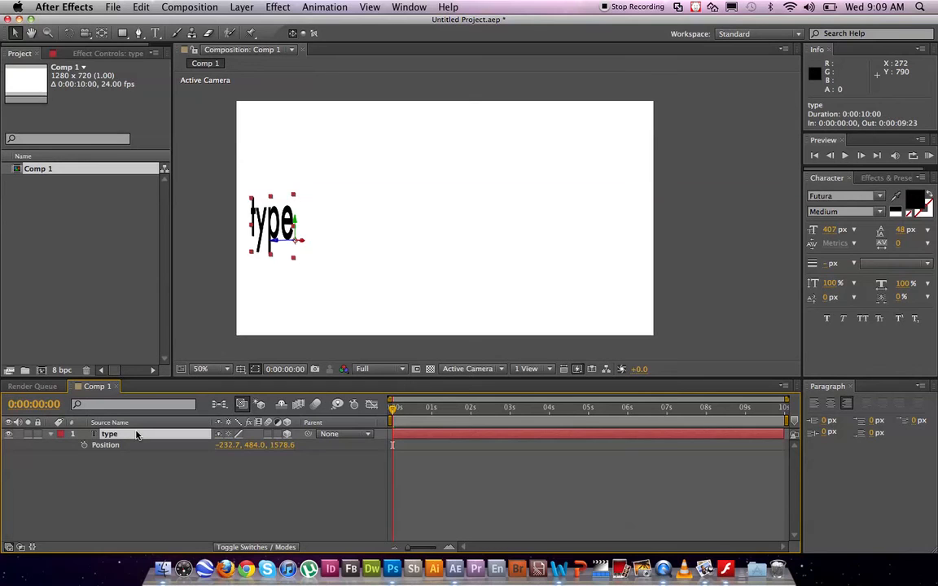
{"action": "left_click", "coordinate": [84, 445]}
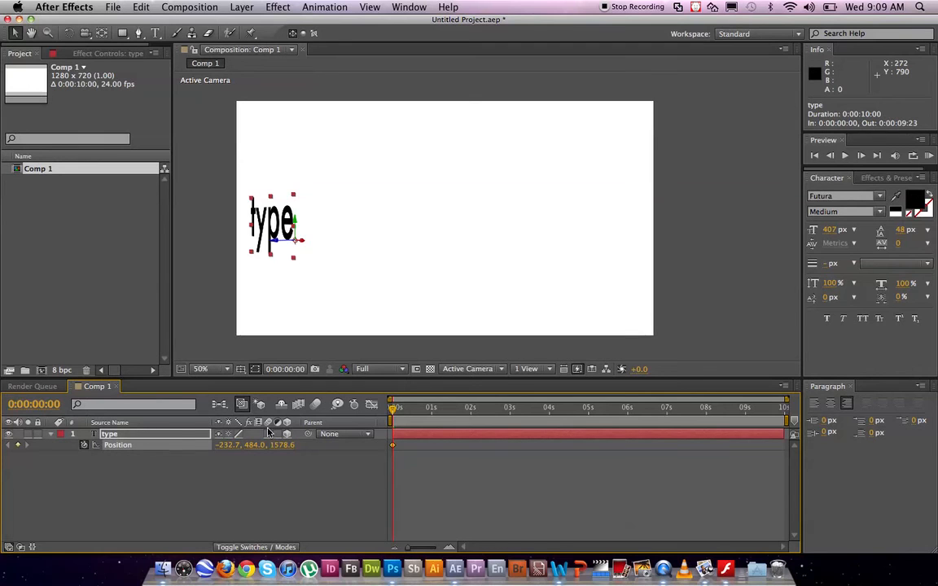
Keyframe the text at 0:00:09:23 by moving it forward along its axes to about 1140, 484, -310
{"action": "left_click_drag", "start_coordinate": [393, 414], "coordinate": [783, 409]}
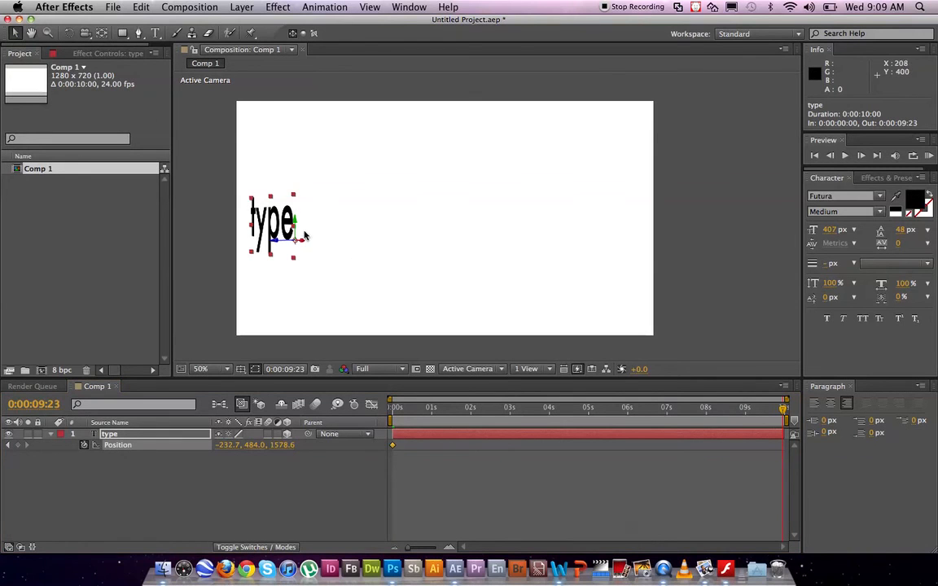
{"action": "left_click_drag", "start_coordinate": [304, 244], "coordinate": [674, 278]}
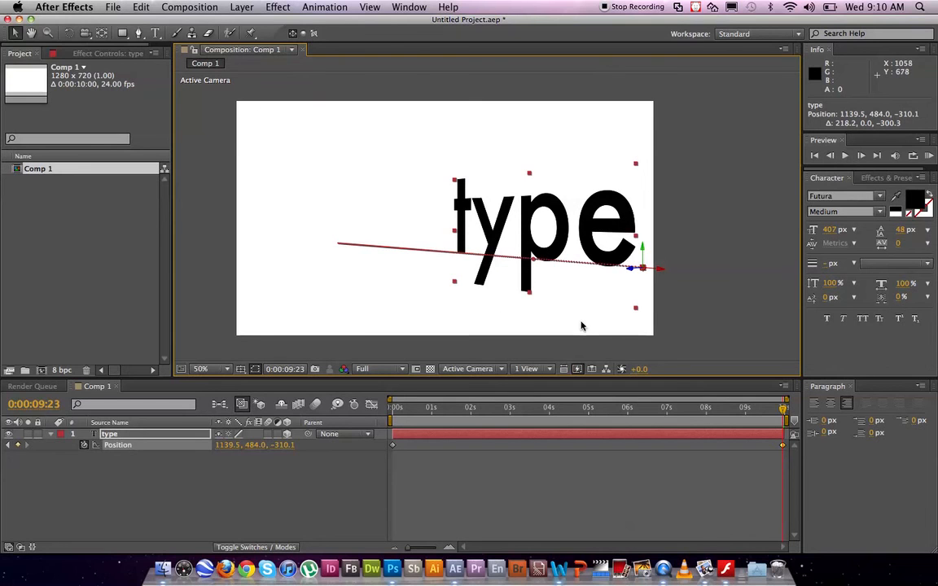
{"action": "left_click", "coordinate": [736, 359]}
{"action": "mouse_move", "coordinate": [784, 408]}
{"action": "left_mouse_down"}
{"action": "mouse_move", "coordinate": [671, 421]}
{"action": "mouse_move", "coordinate": [392, 417]}
{"action": "mouse_move", "coordinate": [783, 407]}
{"action": "left_mouse_up"}
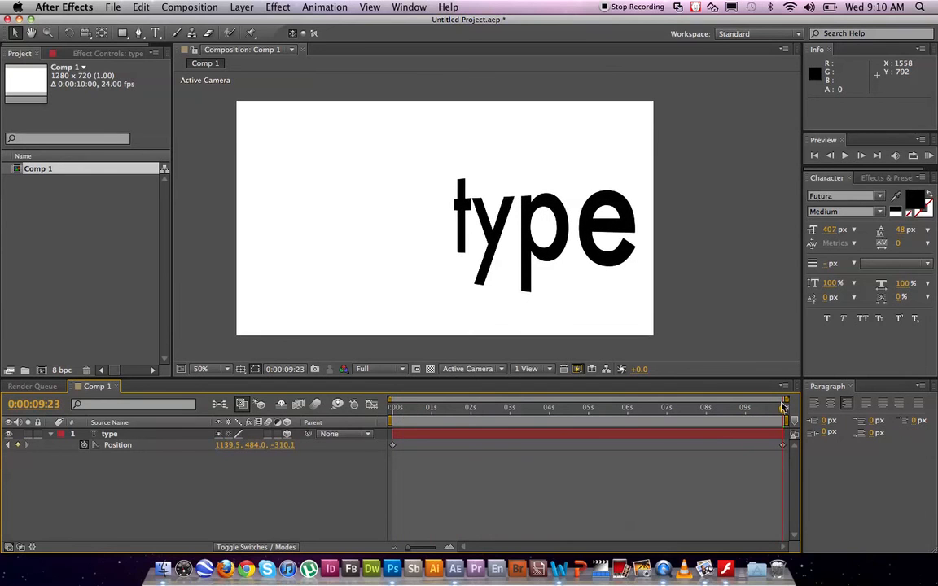
Reveal the Orientation and the X, Y and Z Rotation properties of the type layer
{"action": "left_click", "coordinate": [114, 435]}
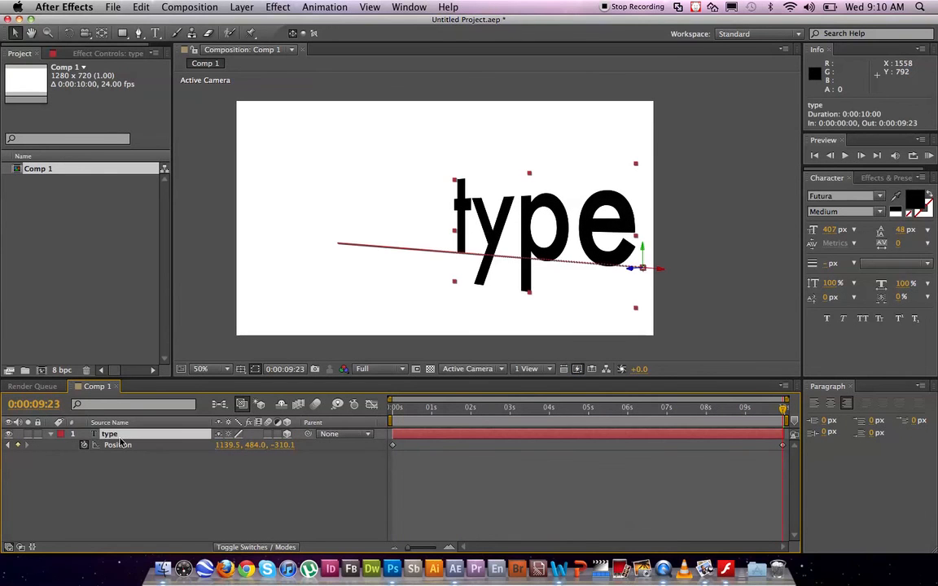
{"action": "key", "text": "r"}
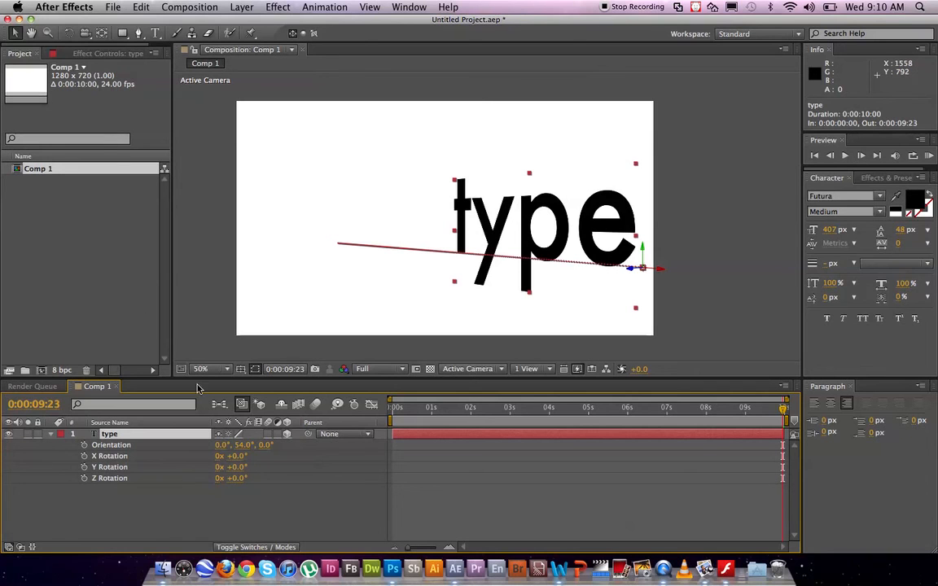
Try rotating the text in the composition view with the Rotation tool set to Orientation, and undo the rotation
{"action": "left_click", "coordinate": [69, 32]}
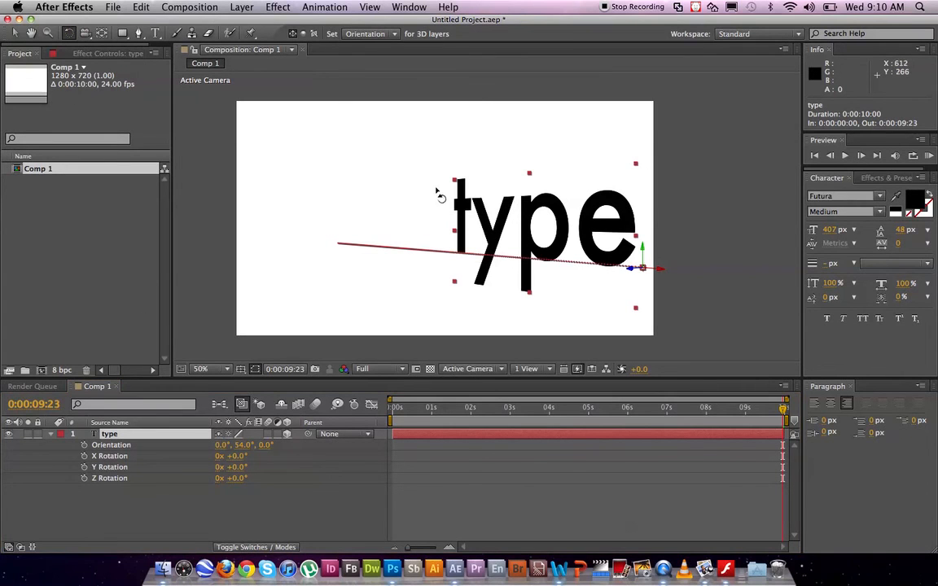
{"action": "left_click_drag", "start_coordinate": [656, 253], "coordinate": [635, 243]}
{"action": "key", "text": "super+z"}
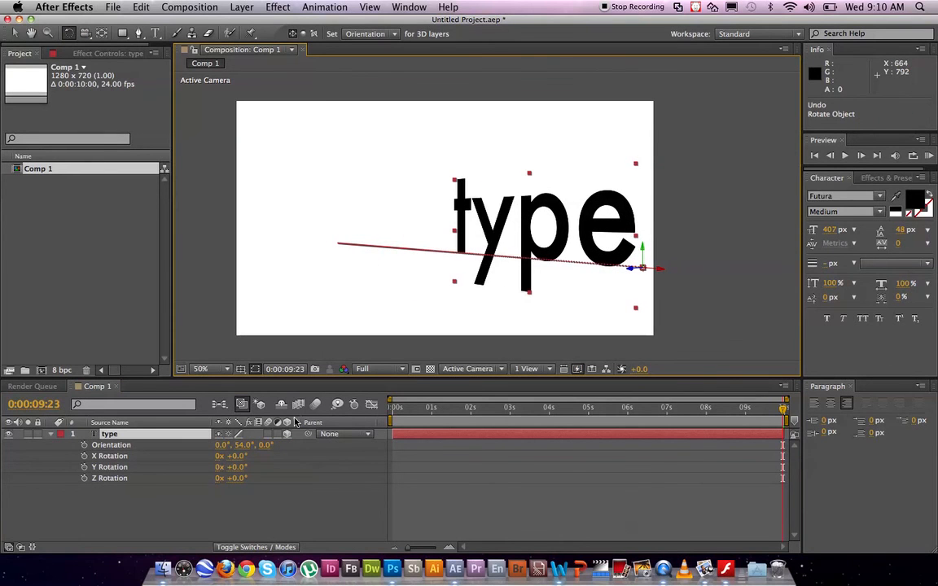
Try out the text layer's separate axis rotation values, and undo the value changes
{"action": "left_click_drag", "start_coordinate": [234, 458], "coordinate": [192, 470]}
{"action": "key", "text": "super+z"}
{"action": "key", "text": "super+z"}
{"action": "key", "text": "super+z"}
{"action": "key", "text": "super+z"}
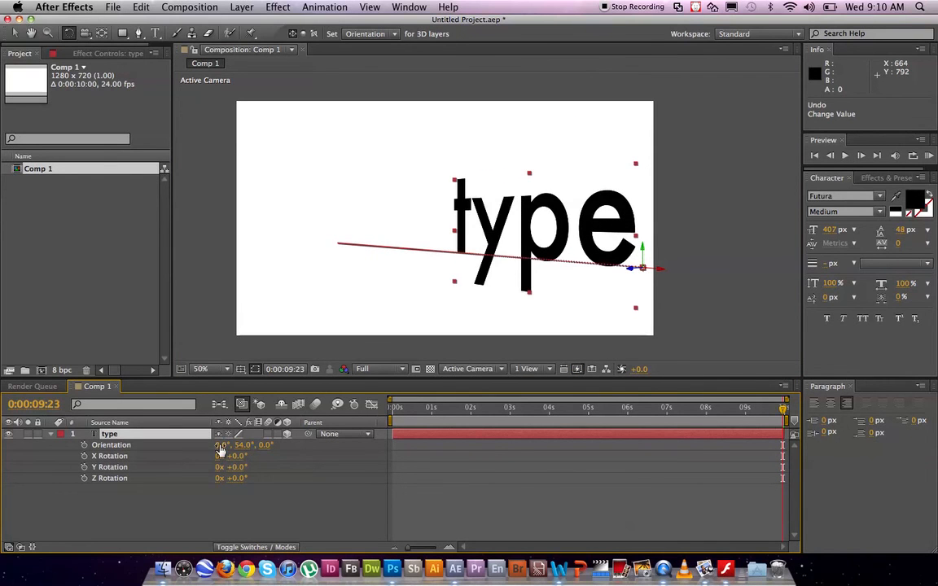
Try changing the text's Orientation to about 2°, 97°, 4°, and undo the value changes
{"action": "left_click_drag", "start_coordinate": [239, 448], "coordinate": [214, 456]}
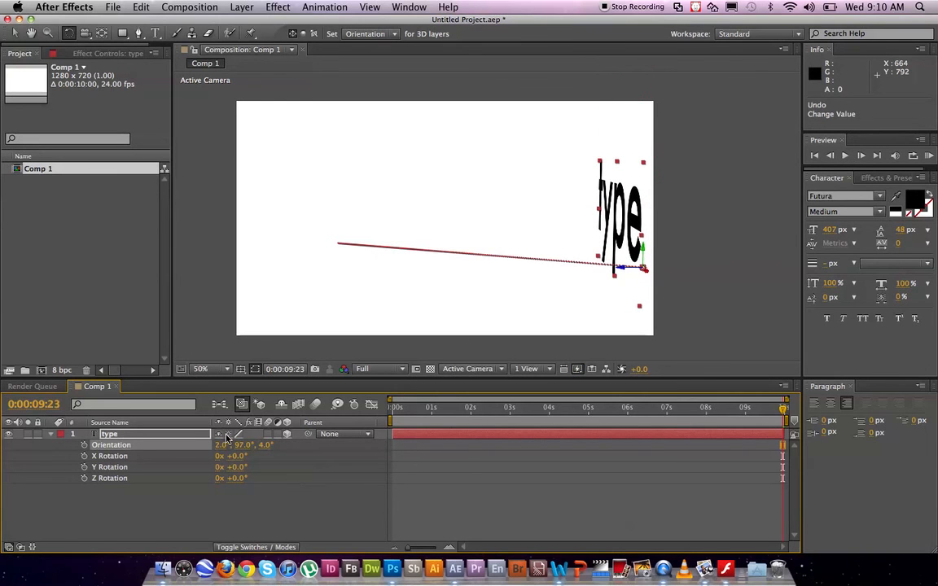
{"action": "key", "text": "super+z"}
{"action": "key", "text": "super+z"}
{"action": "key", "text": "super+z"}
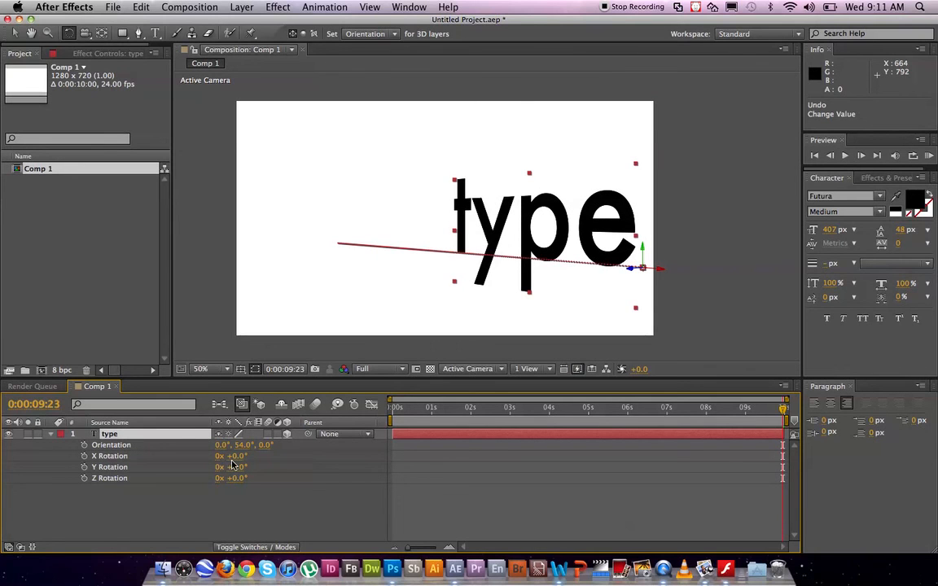
Move the current time to 0:00:06:02 and activate the Selection tool for the text layer
{"action": "left_click_drag", "start_coordinate": [783, 407], "coordinate": [630, 411]}
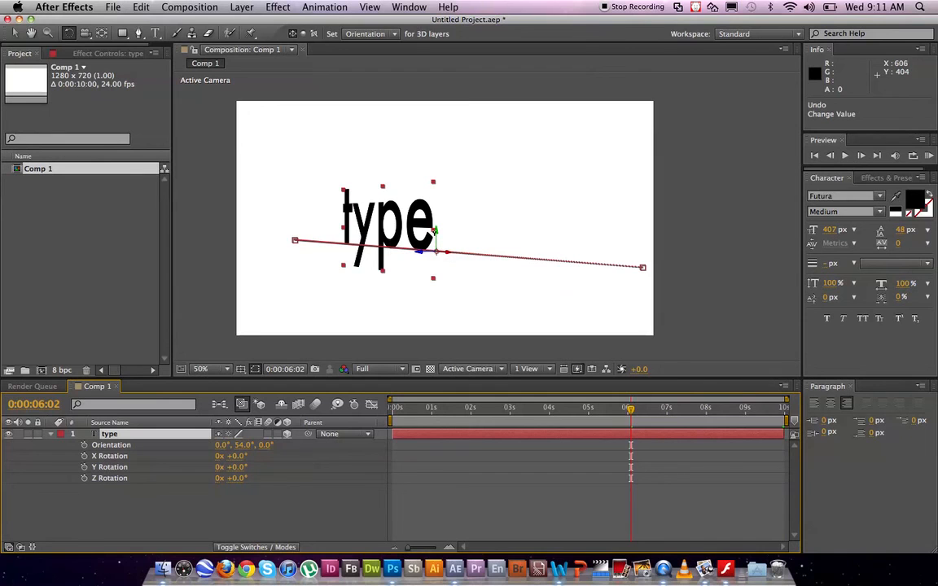
{"action": "left_click", "coordinate": [14, 33]}
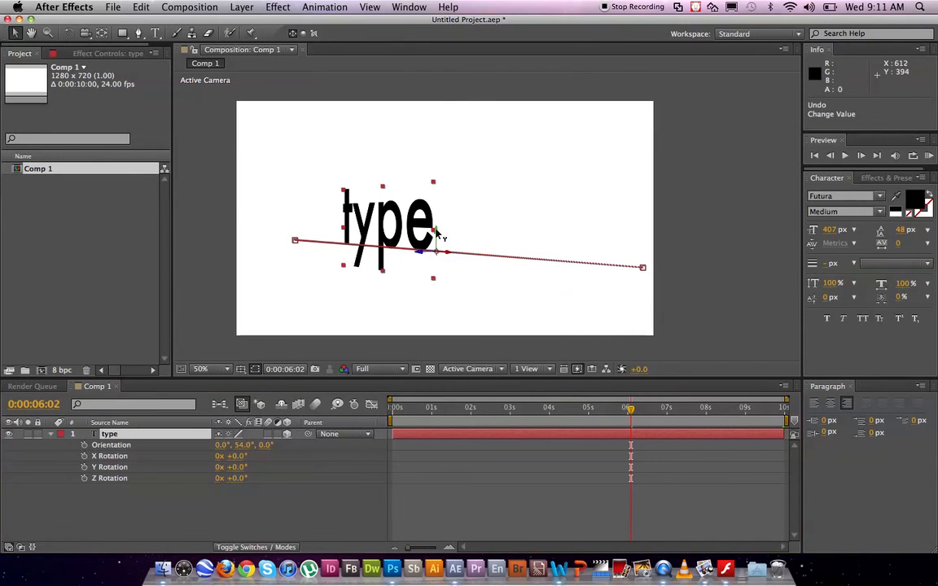